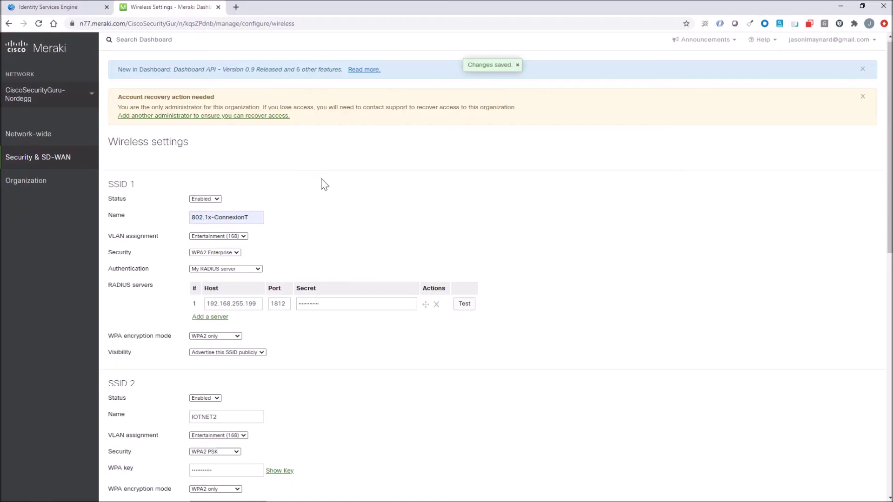
- Open Security & SD-WAN Access control and select the Guest (666) VLAN
scroll(324, 185, down, 10)
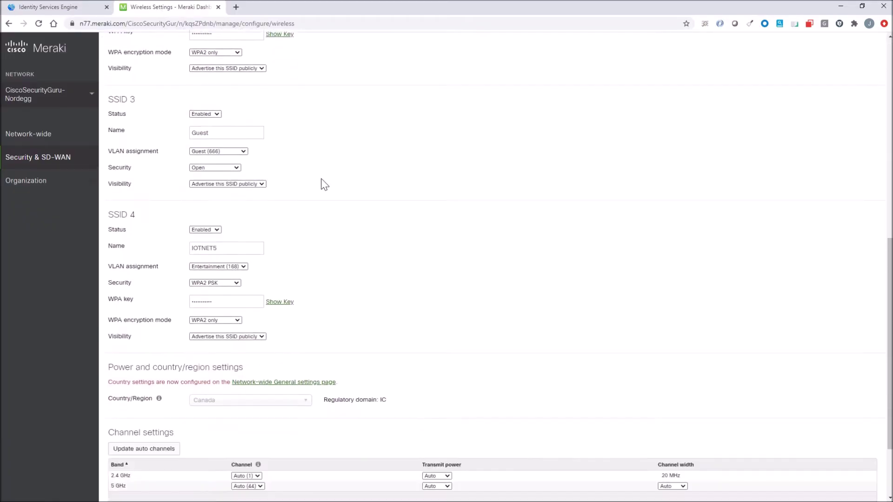
scroll(324, 185, down, 1)
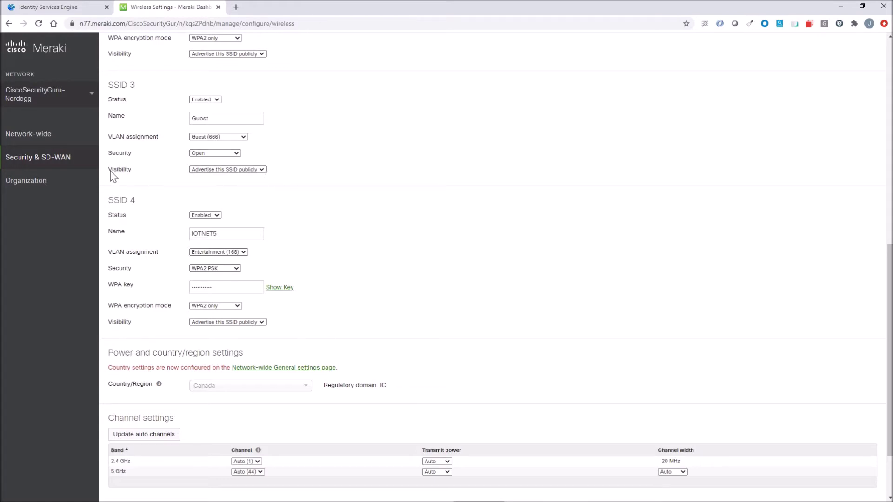
mouse_move(62, 164)
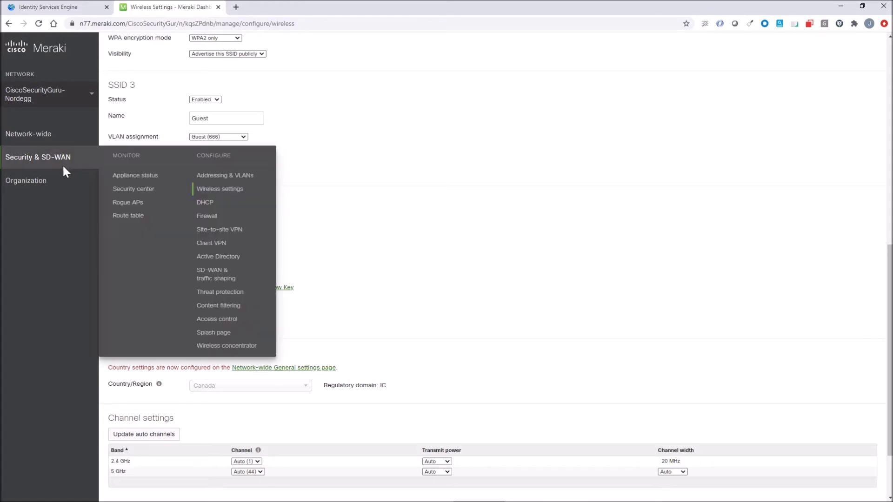
click(224, 321)
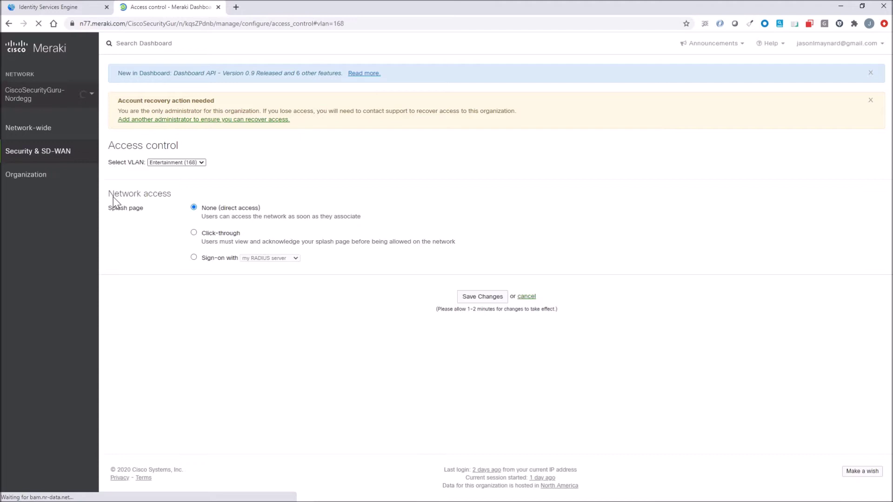
click(176, 163)
click(179, 175)
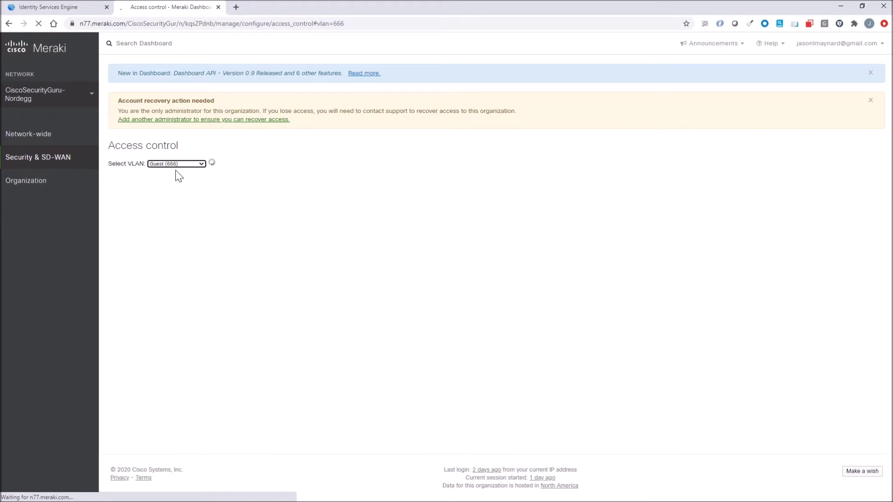
- Review the Guest VLAN's RADIUS sign-on splash page settings
scroll(334, 180, down, 2)
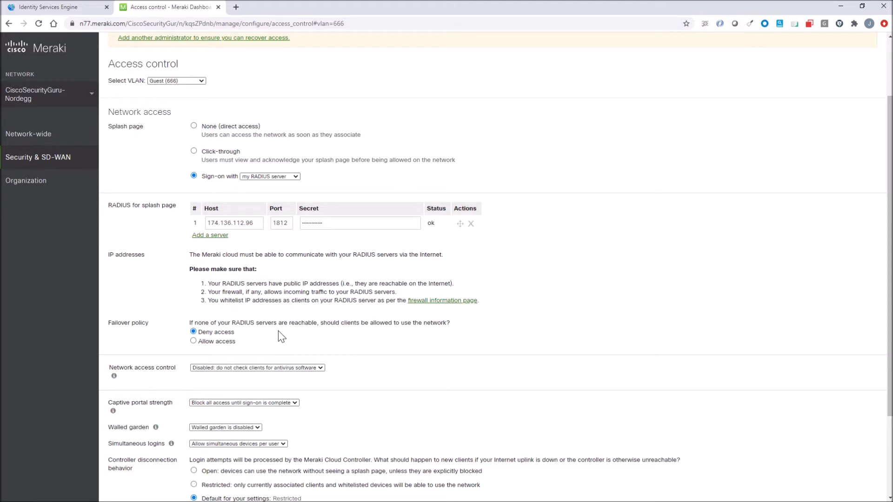
scroll(278, 330, down, 2)
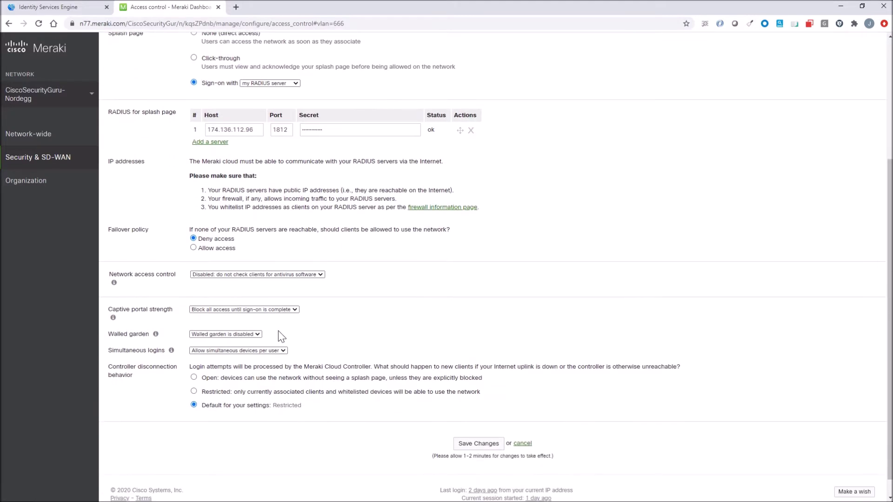
scroll(278, 330, down, 1)
scroll(278, 331, up, 4)
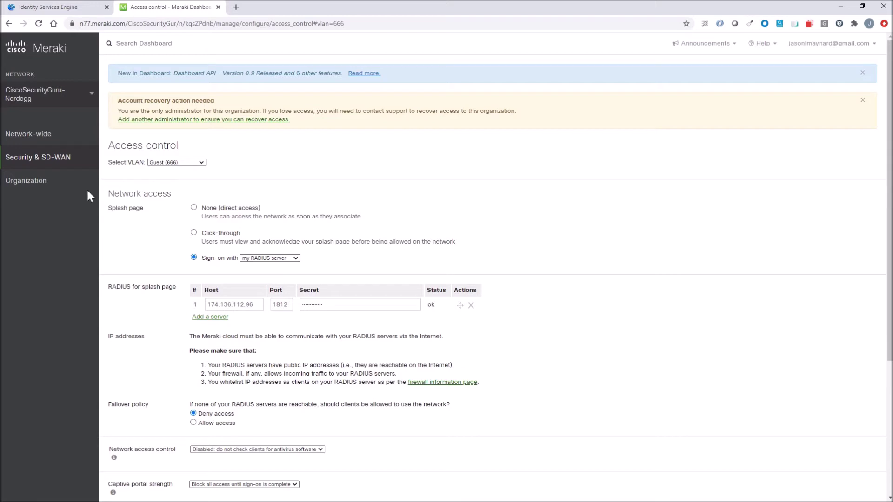
- Open the Firewall page and highlight the UDP 1812 rule's allowed remote IP 209.206.52.40
mouse_move(37, 136)
mouse_move(60, 158)
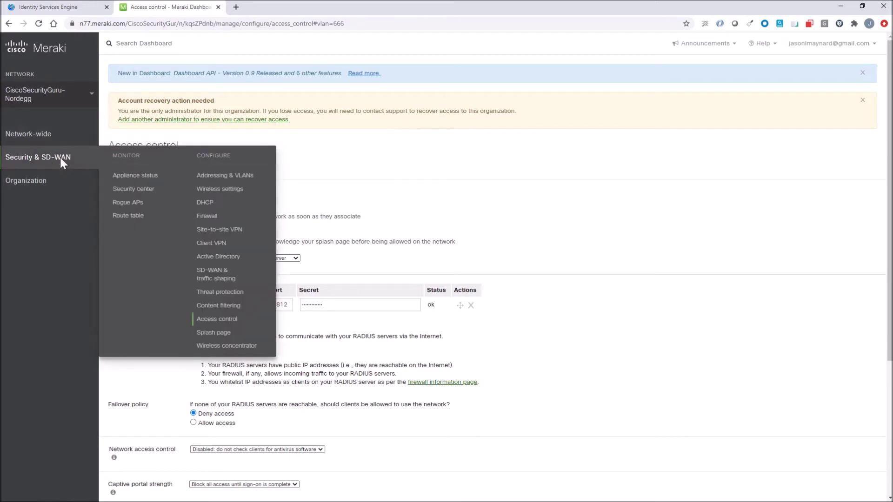
click(207, 218)
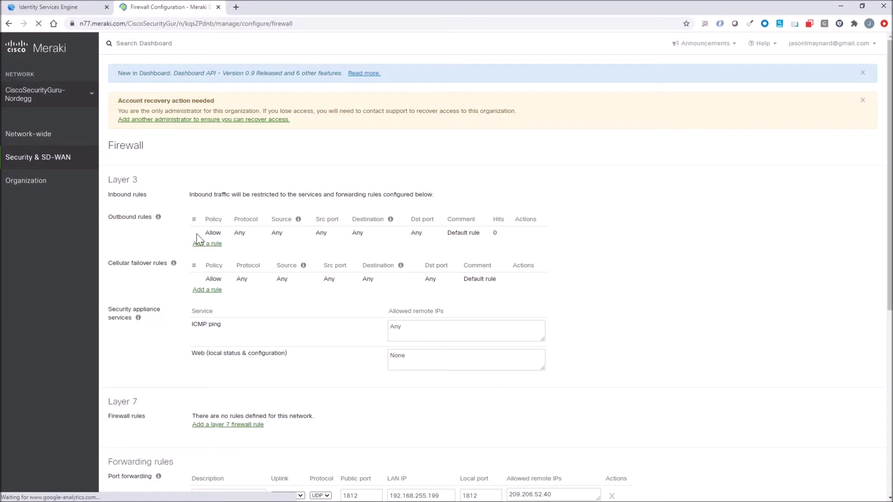
scroll(190, 282, down, 1)
scroll(190, 283, down, 1)
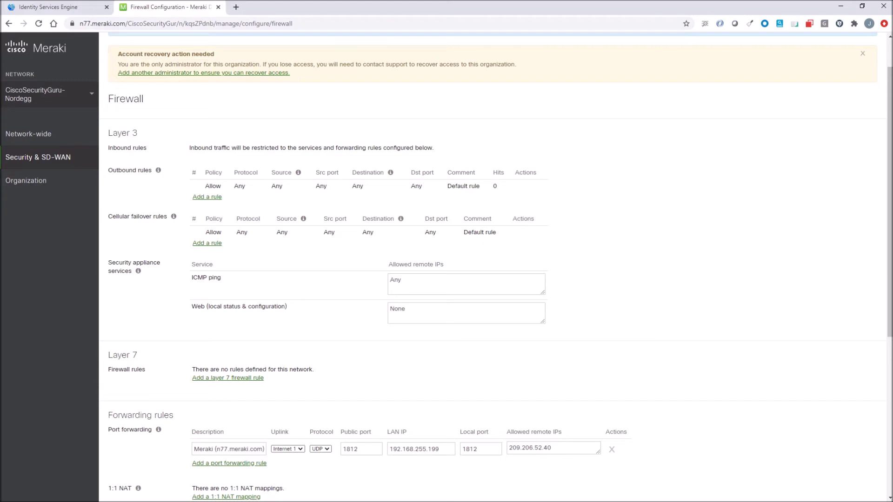
drag(553, 448, 509, 448)
- Select the n77 host name in the dashboard's web address
click(512, 458)
click(81, 24)
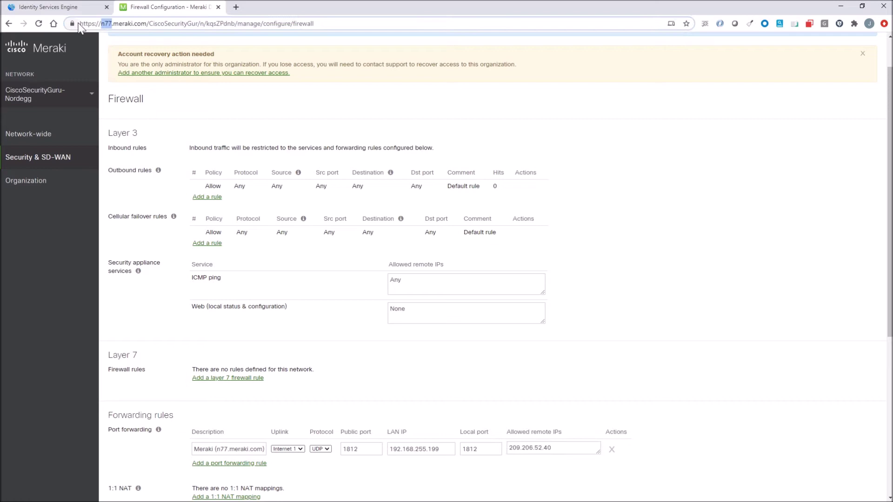
double_click(106, 24)
- Resolve n77.meraki.com with nslookup in a Command Prompt
key(ctrl+shift+Right)
key(ctrl+shift+Right)
key(ctrl+shift+Right)
key(ctrl+c)
key(super+1)
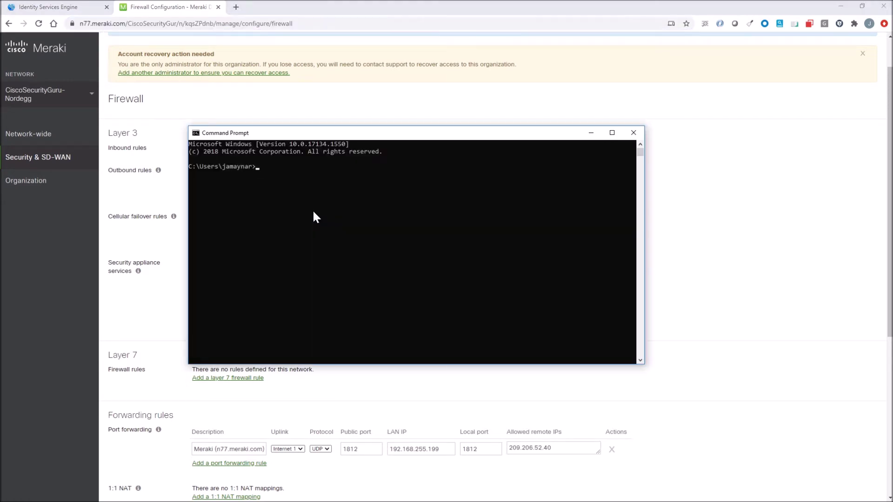
click(314, 211)
text(nslookup)
key(Return)
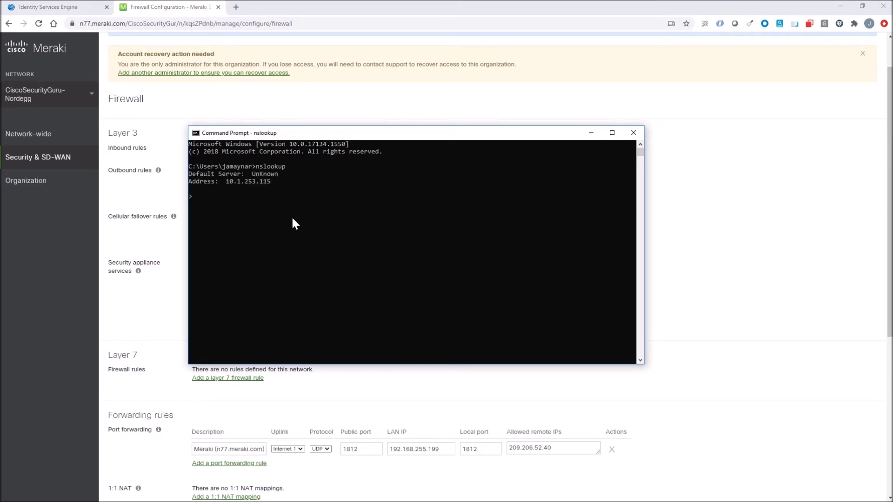
key(ctrl+v)
key(Return)
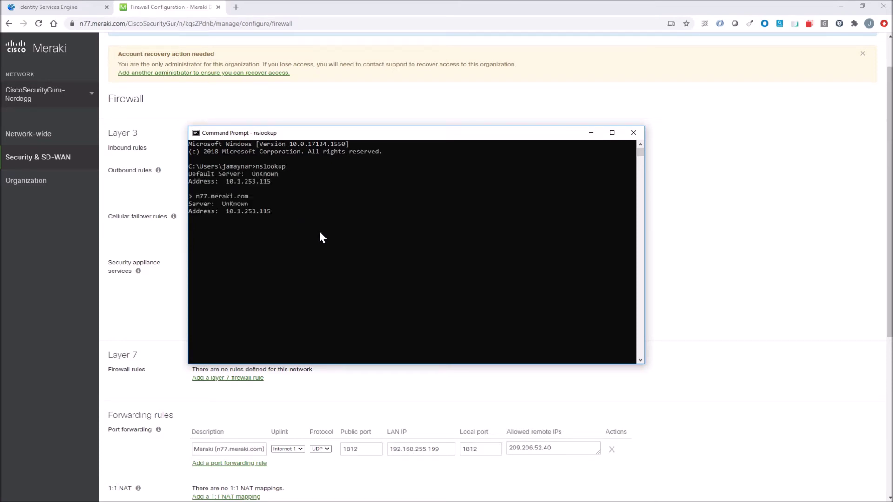
- Highlight the resolved address 209.206.52.40, then bring up the empty ISE RADIUS live logs
click(230, 240)
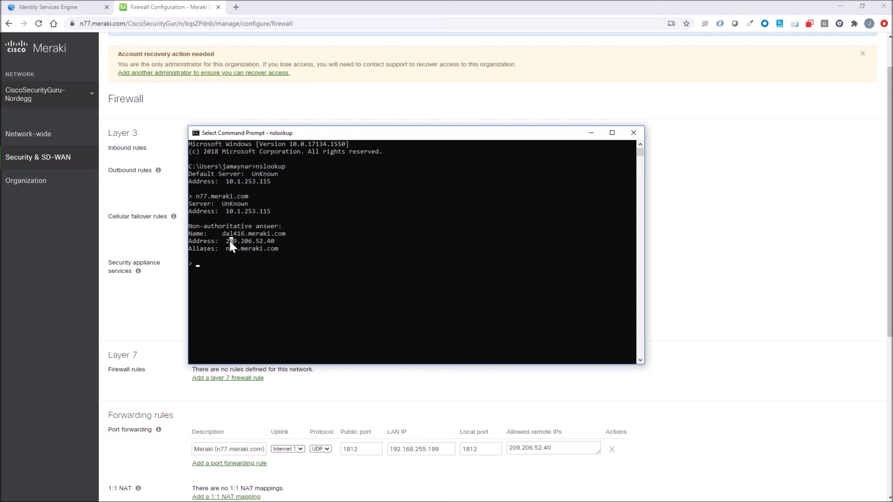
double_click(229, 242)
click(754, 279)
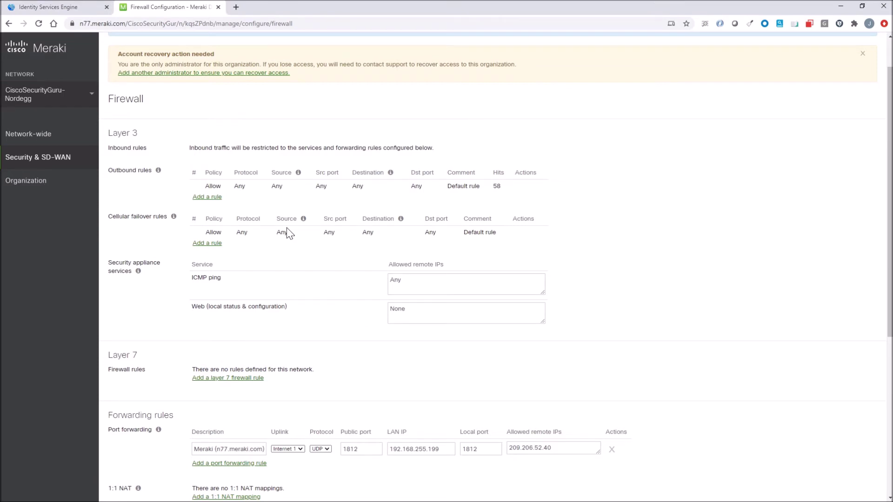
click(56, 10)
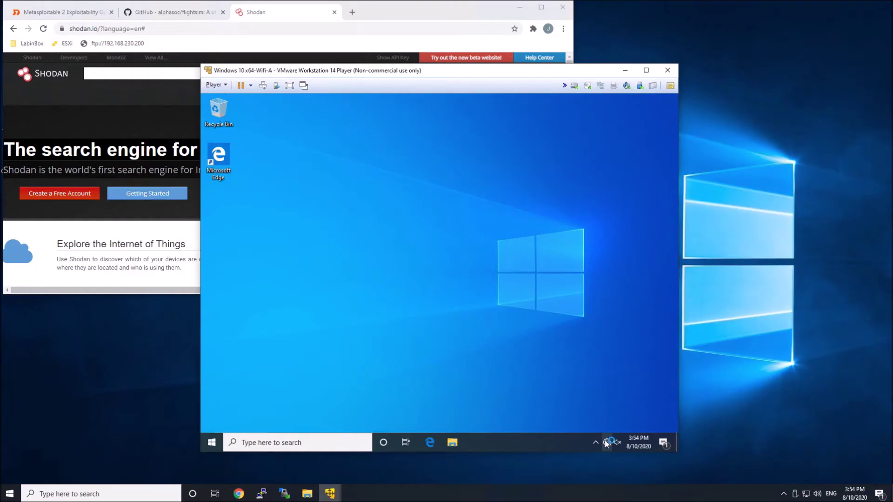
- Connect the VM to the open Guest Wi-Fi network
click(606, 443)
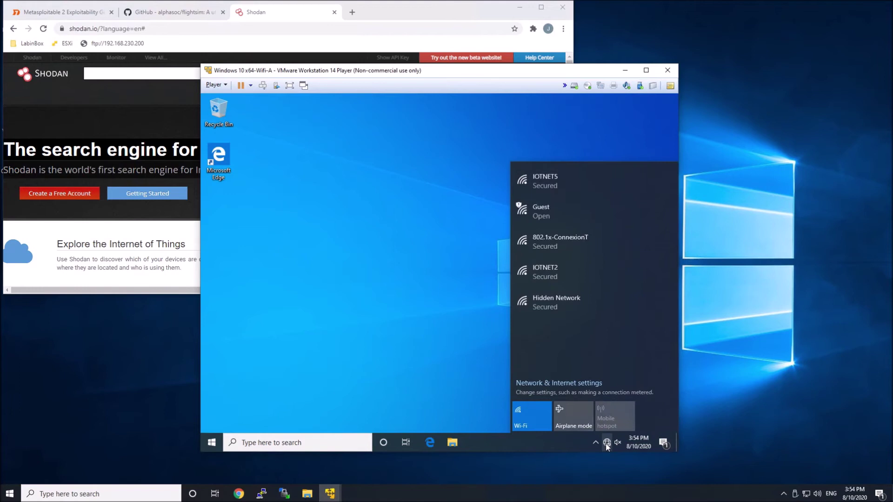
click(543, 212)
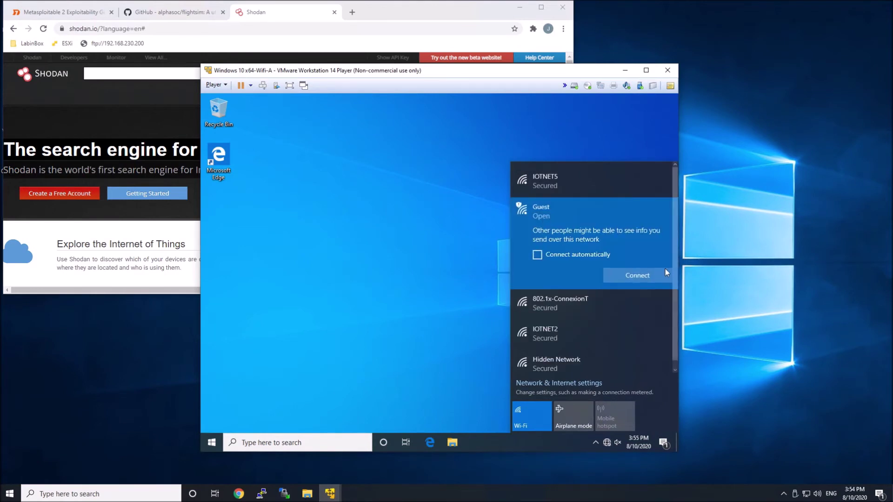
click(645, 276)
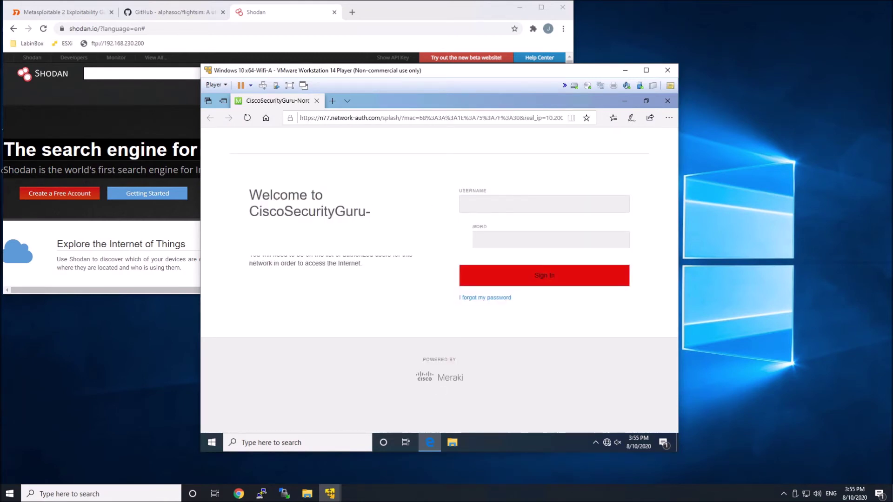
- Sign in on the Meraki splash page as 'sales' with the account password, then return to ISE
click(461, 205)
text(sales1)
key(Tab)
text(•••)
key(Return)
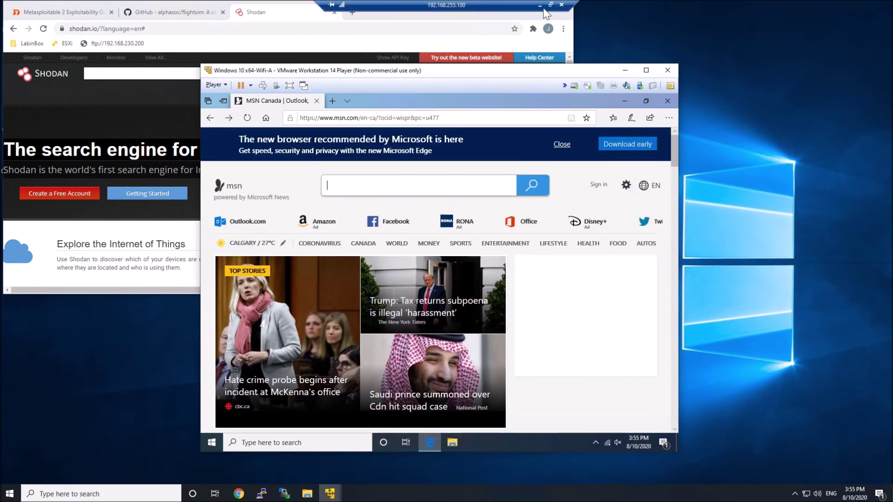
click(539, 5)
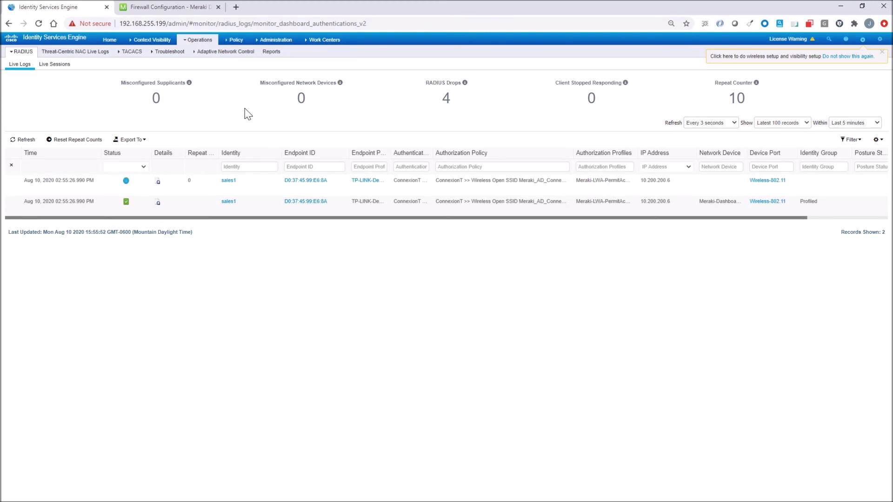
- Open the newest record's details, mark its authentication and authorization policies, then return to live logs
click(158, 181)
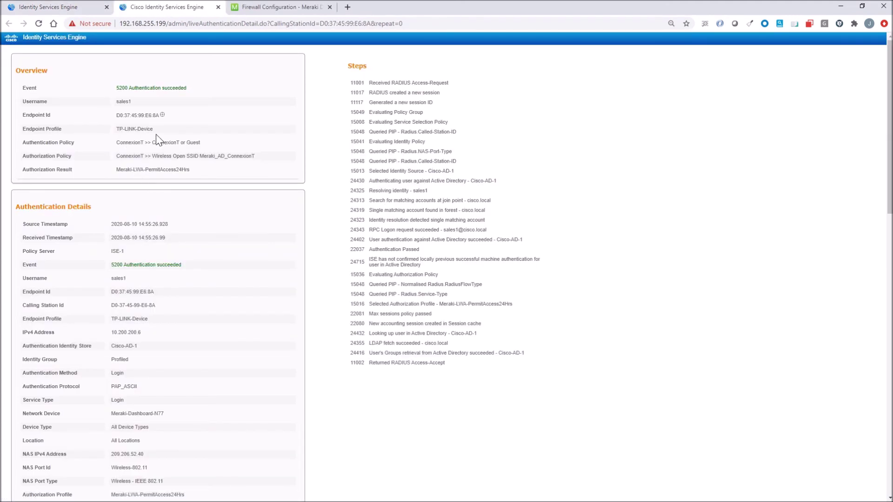
drag(213, 143, 125, 142)
drag(262, 155, 121, 171)
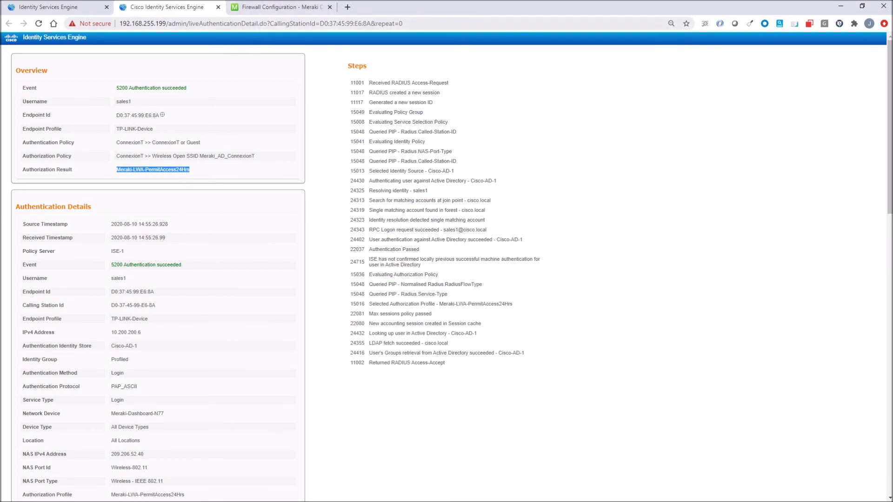
click(60, 8)
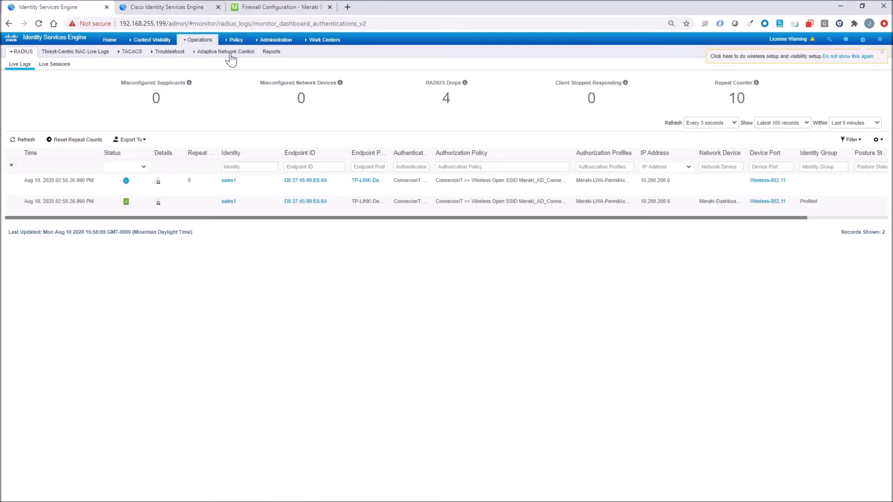
mouse_move(233, 44)
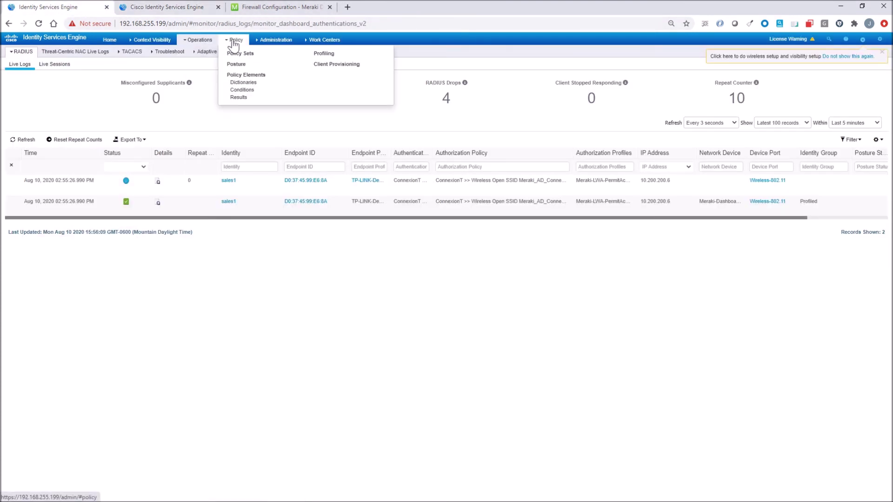
click(240, 97)
click(28, 117)
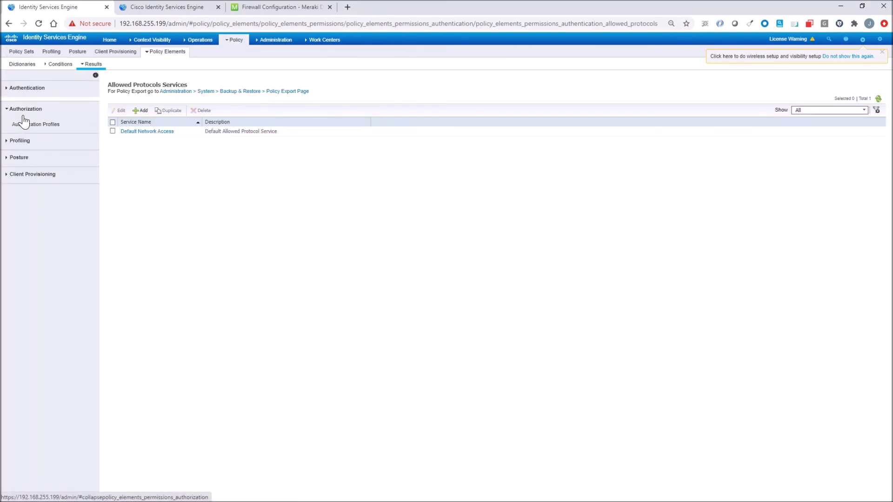
click(41, 121)
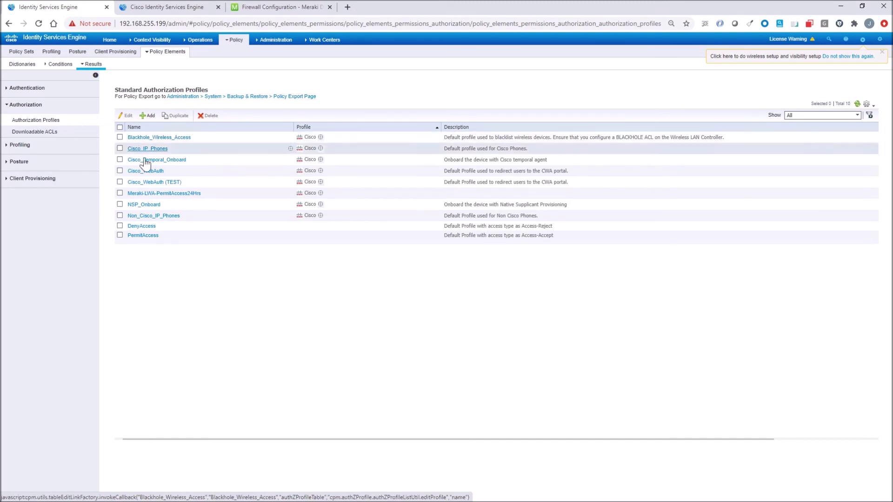
click(171, 193)
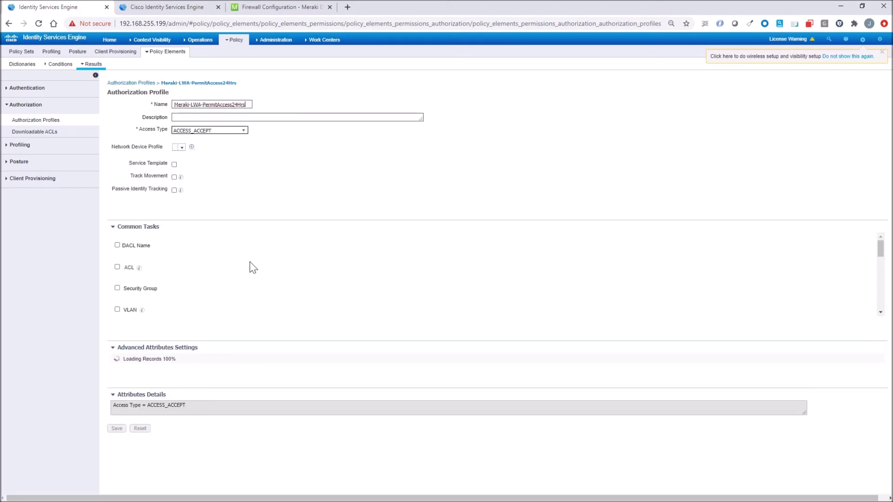
scroll(249, 276, down, 2)
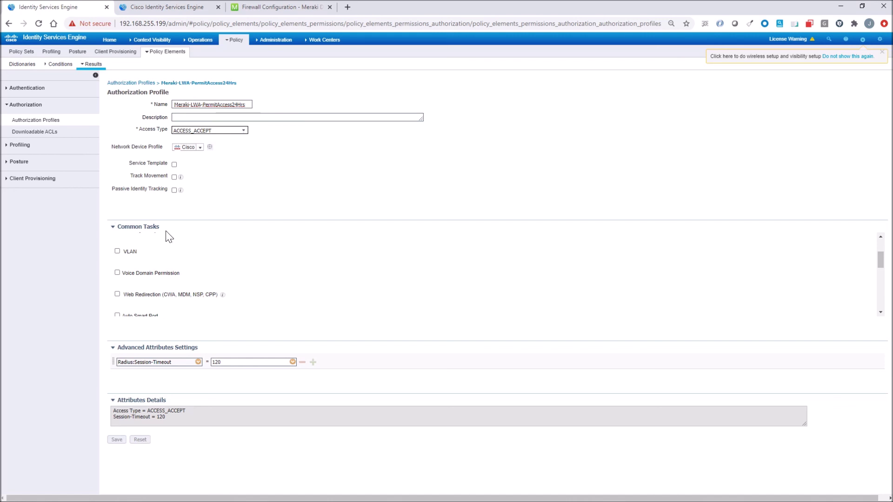
mouse_move(200, 40)
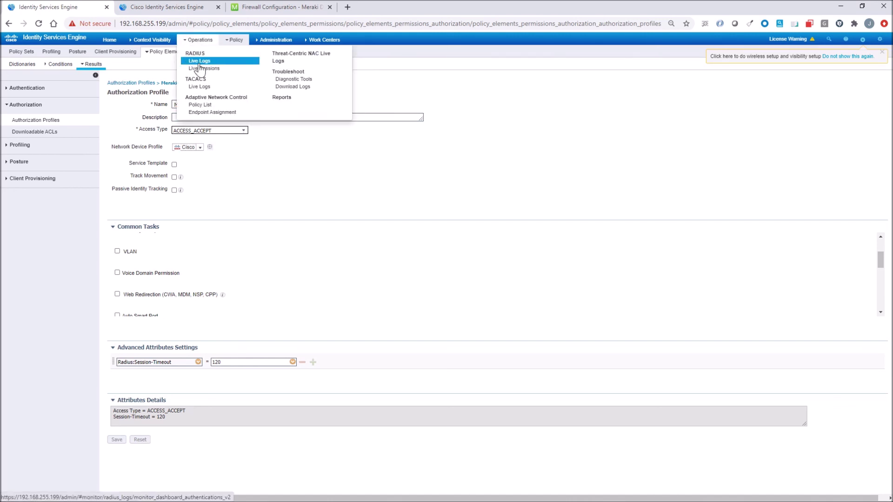
click(199, 61)
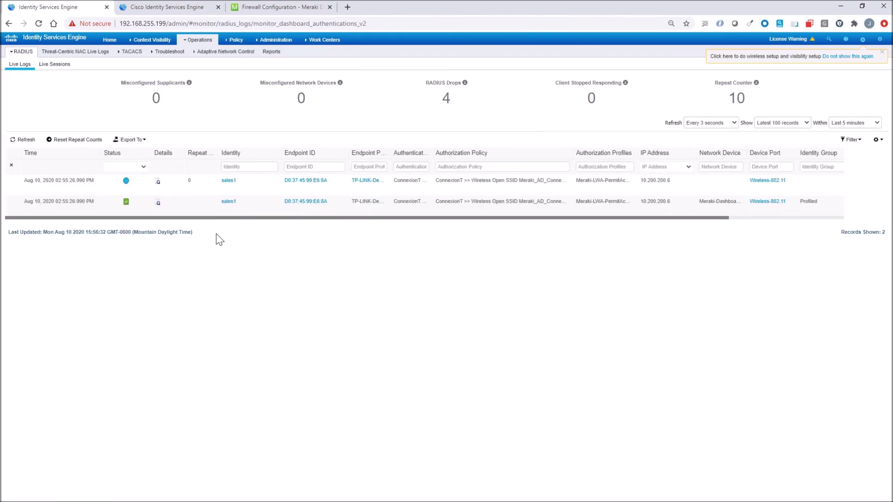